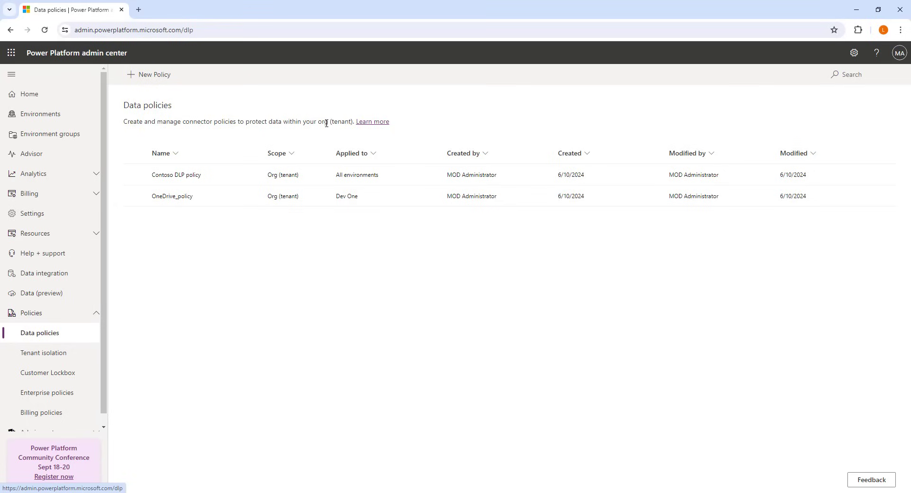
Create a new data policy named 'Azure File Storage Prevention Policy' and advance to prebuilt connectors.
click(170, 76)
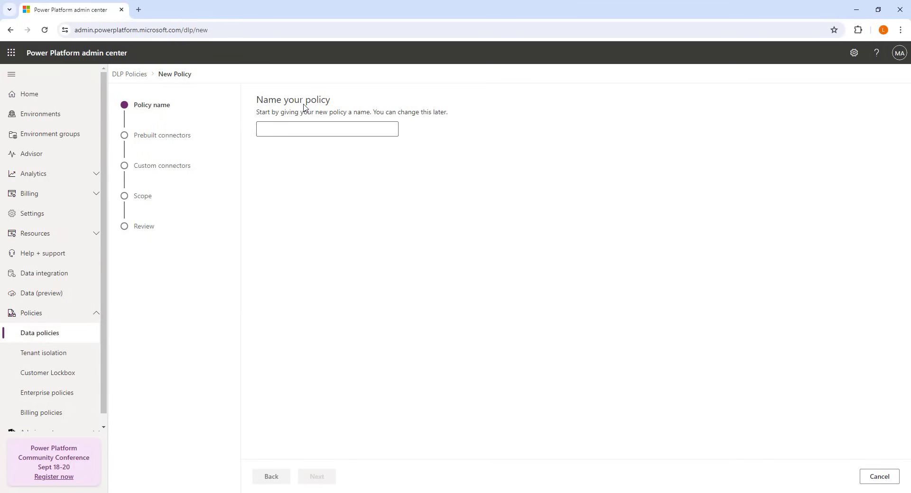
click(296, 128)
text(Azu)
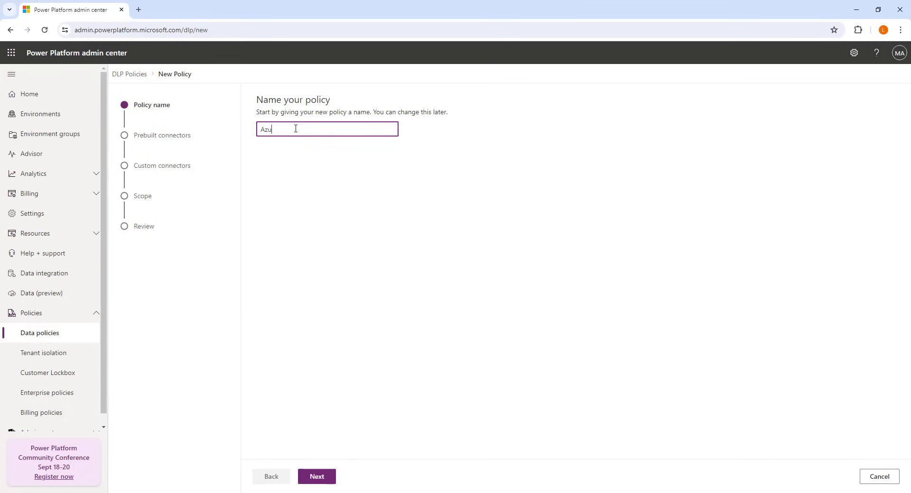
text(re File Storage Prevention Policy)
click(326, 480)
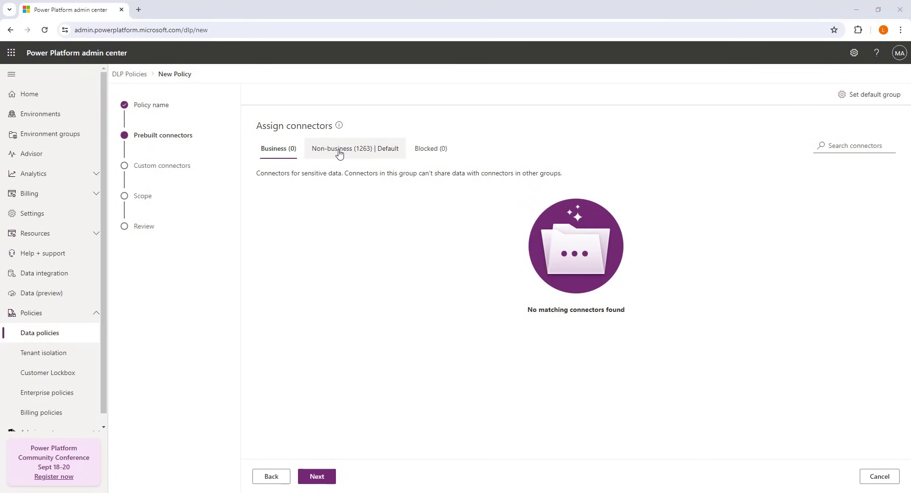
Search for and move Azure File Storage, Approvals and SharePoint from Non-business to Business.
click(369, 150)
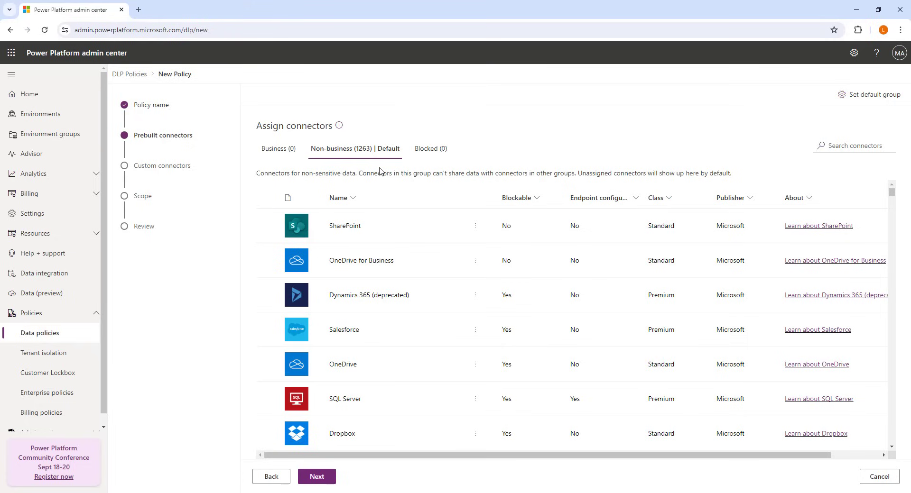
click(837, 146)
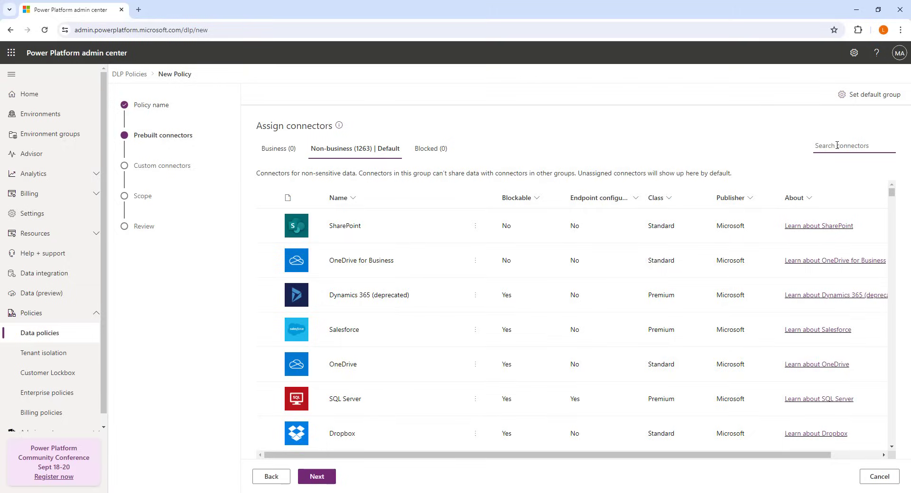
text(Azure file)
click(268, 226)
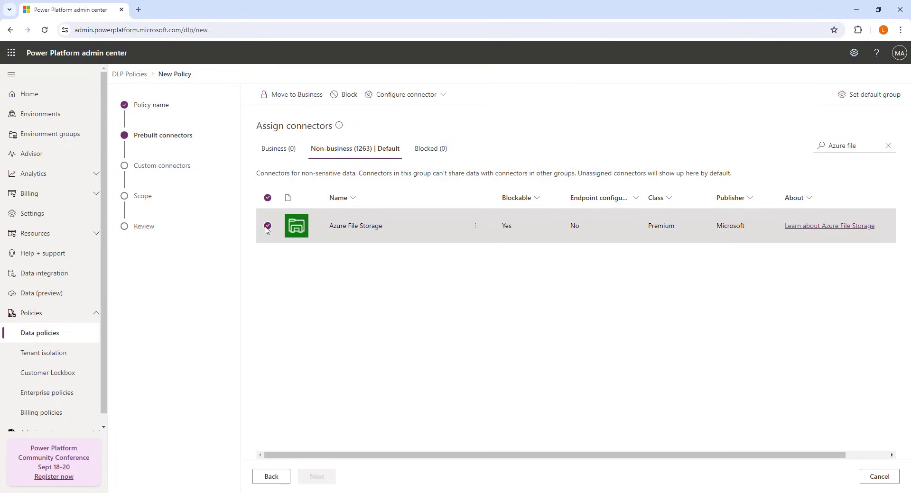
click(298, 95)
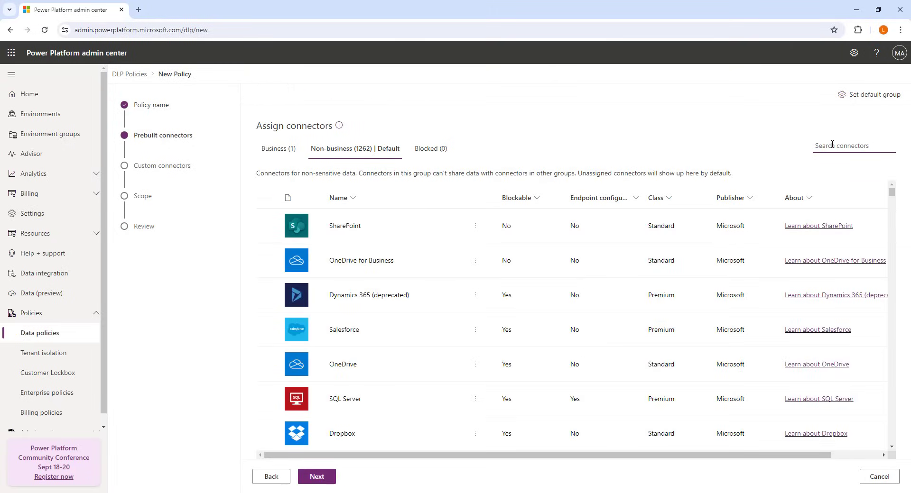
click(832, 145)
text(approval)
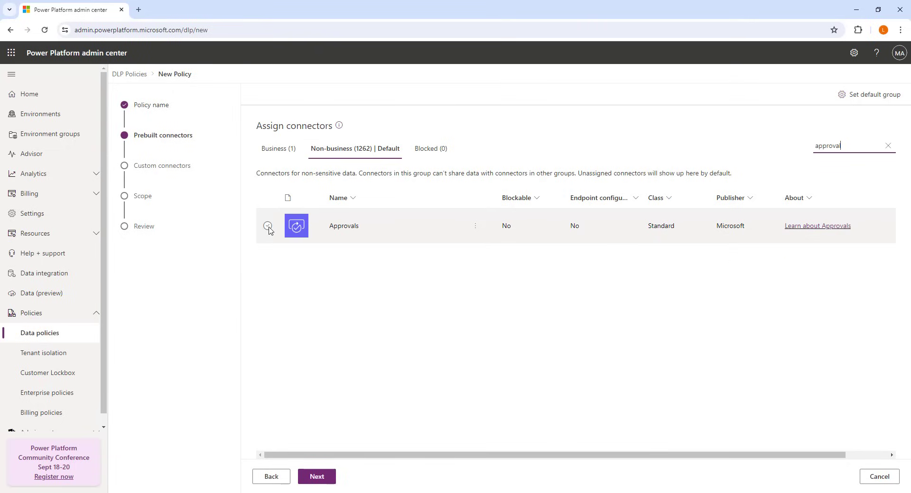
click(268, 227)
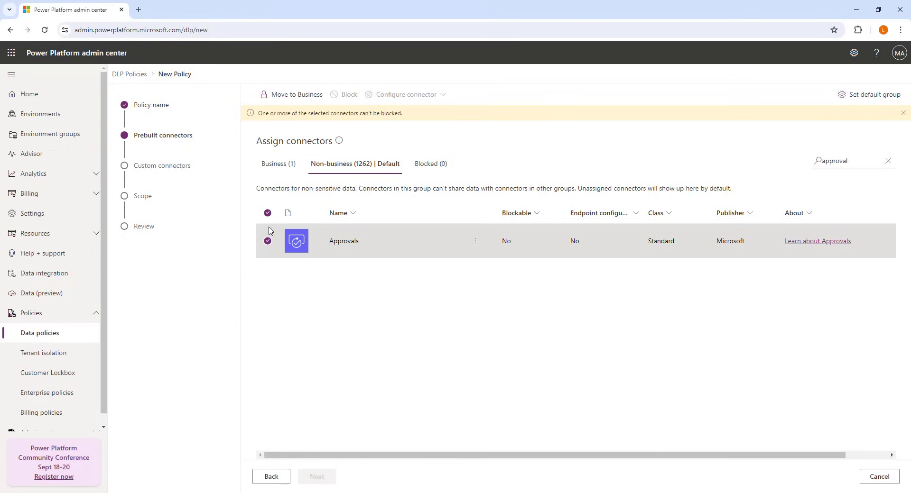
click(302, 95)
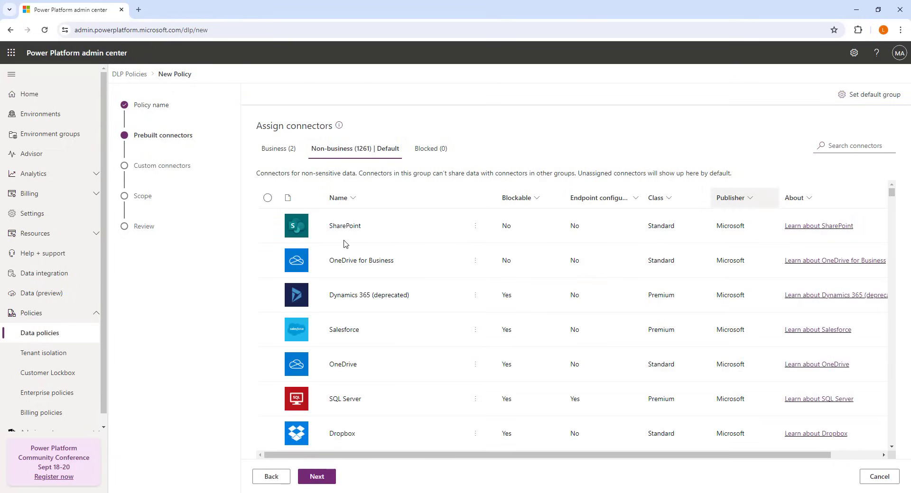
click(267, 227)
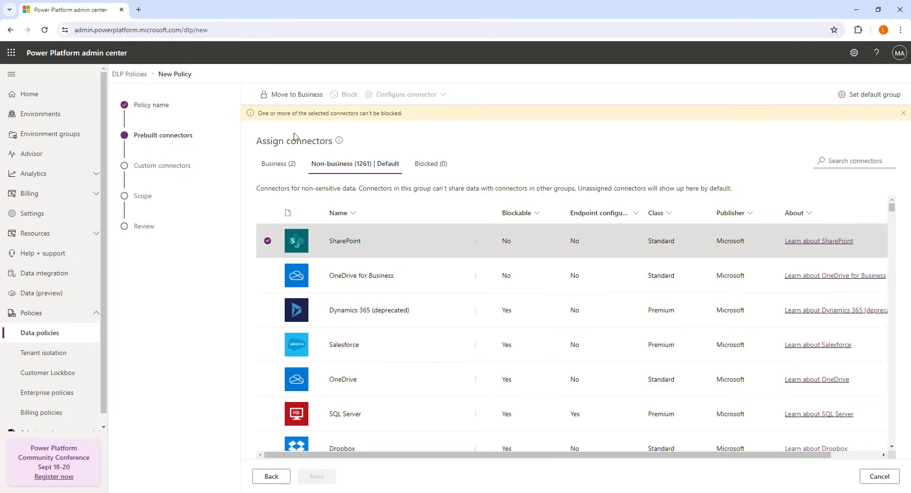
click(305, 97)
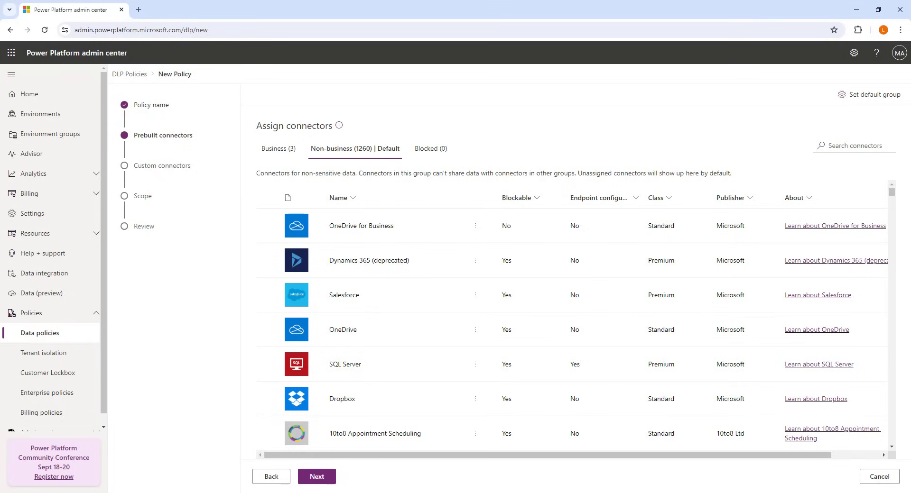
In the Business group, open Azure File Storage's Configure connector > Connector actions panel.
click(285, 153)
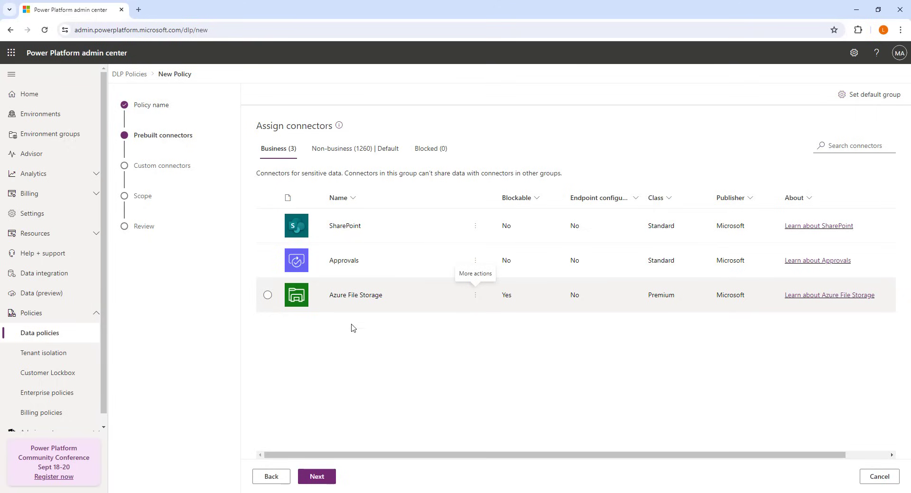
click(268, 296)
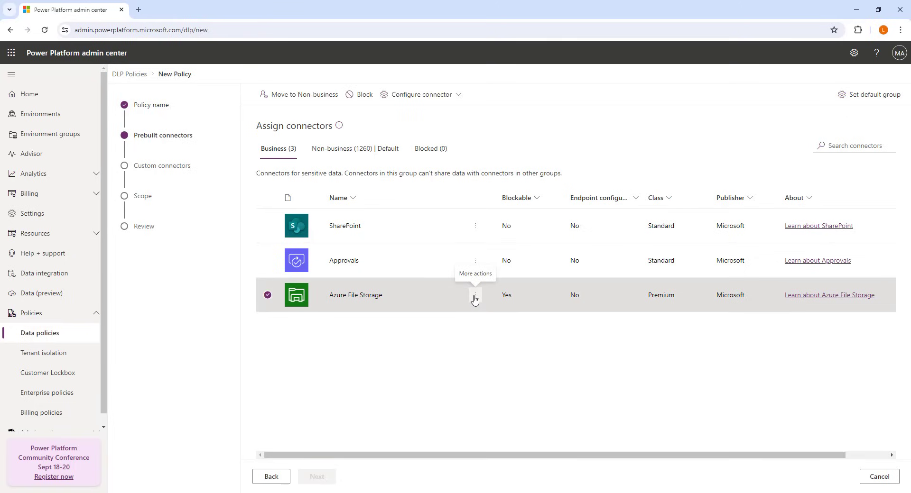
click(474, 299)
mouse_move(454, 350)
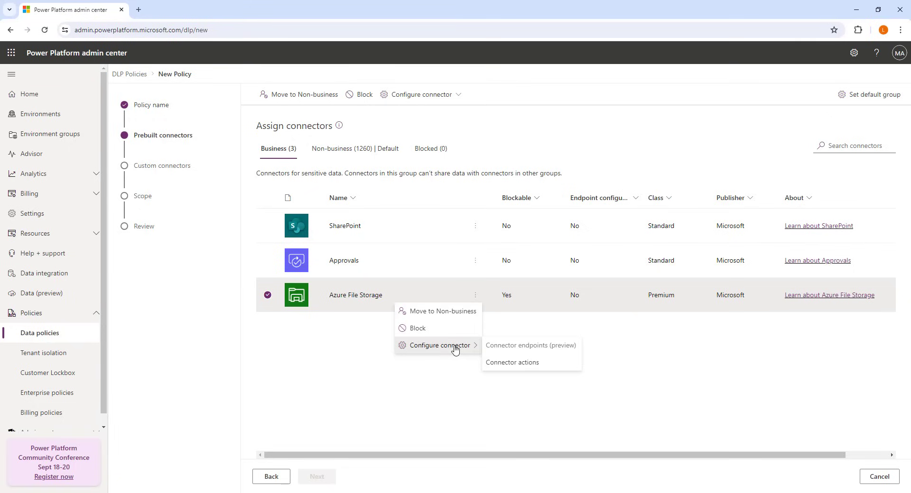
click(503, 363)
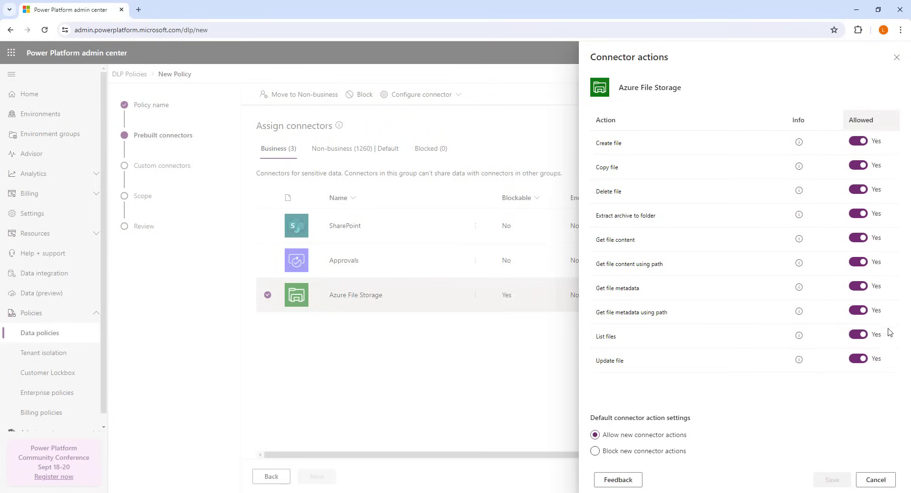
Disallow Update file, Delete file and both Get file content actions, then save.
click(856, 362)
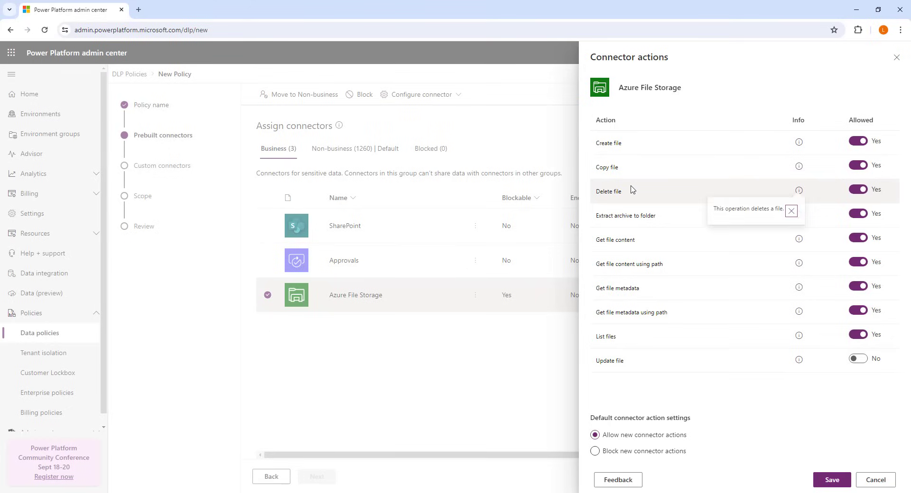
click(856, 191)
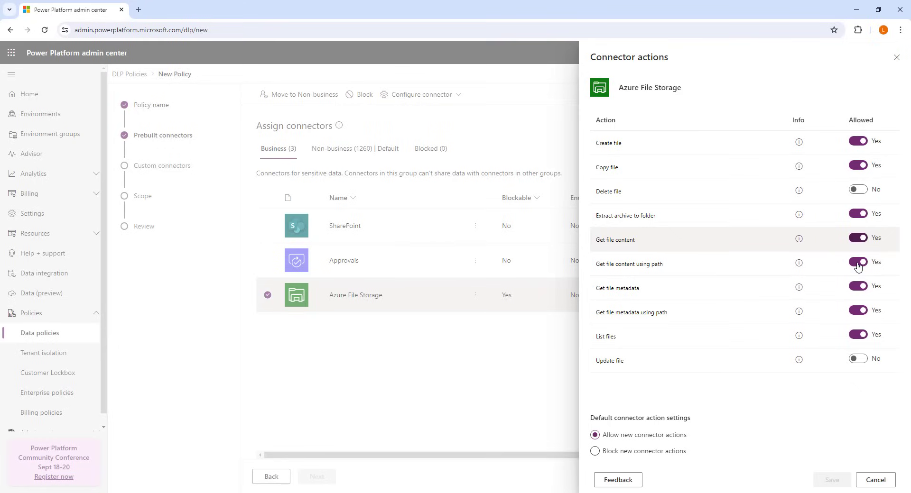
click(858, 267)
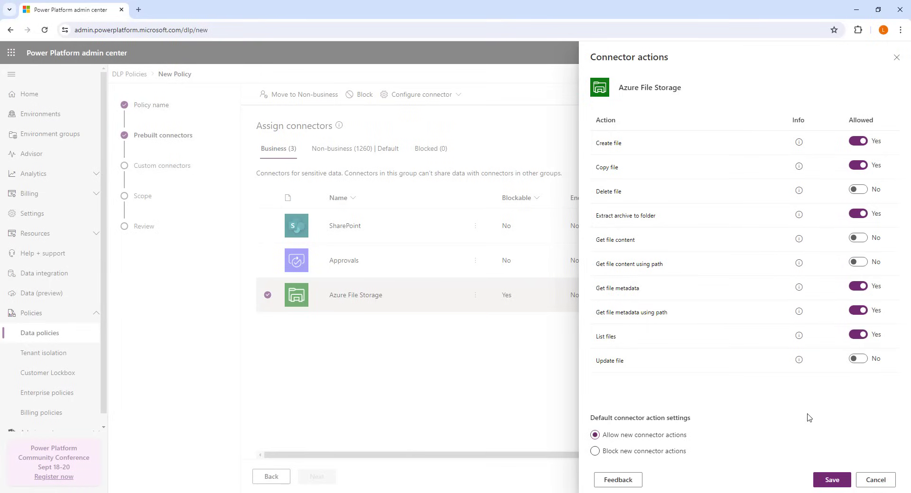
click(833, 481)
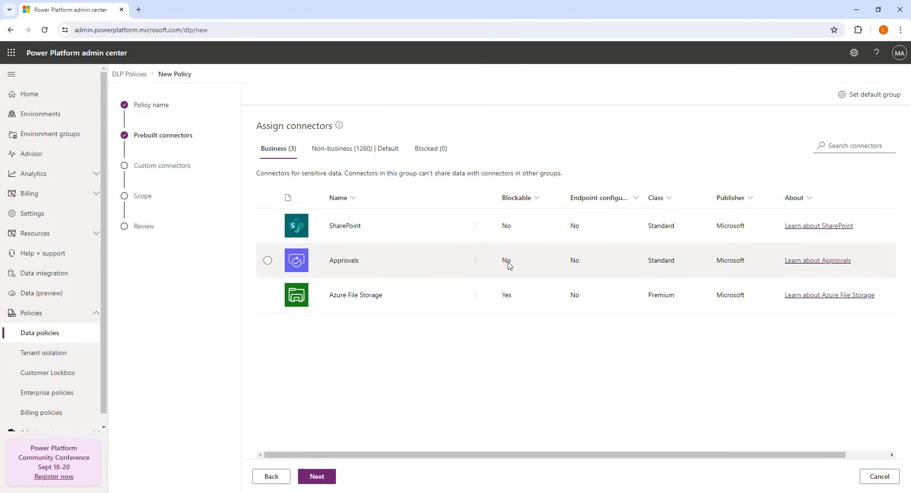
Dismiss the Approvals options menu without changes and advance to the Custom connectors step.
click(476, 264)
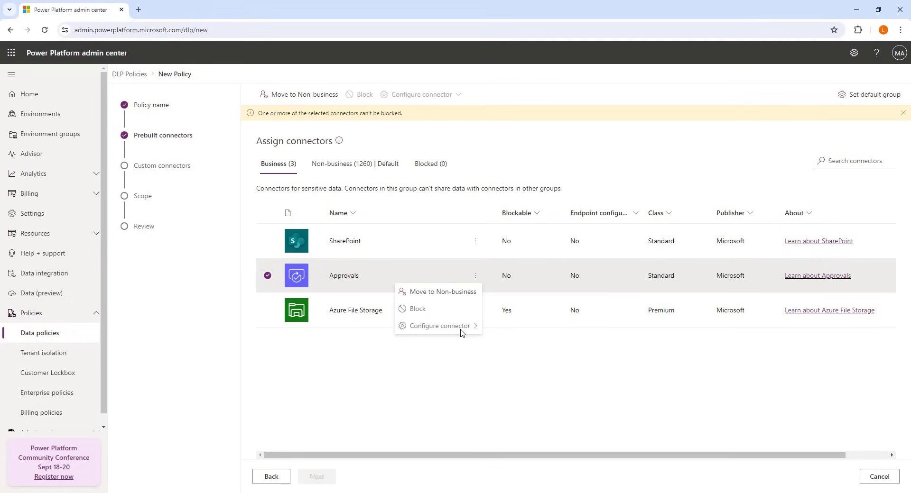
click(267, 276)
click(327, 478)
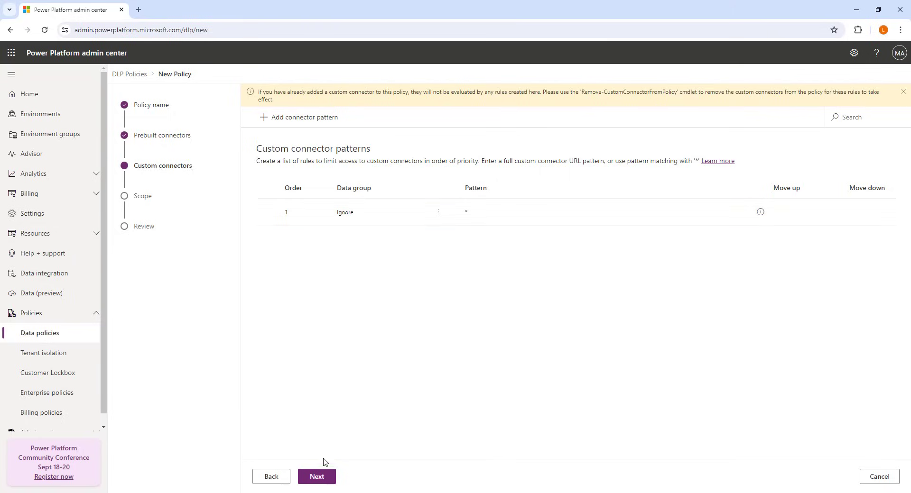
Leave the default '*' Ignore pattern and proceed to the Define scope step.
click(317, 476)
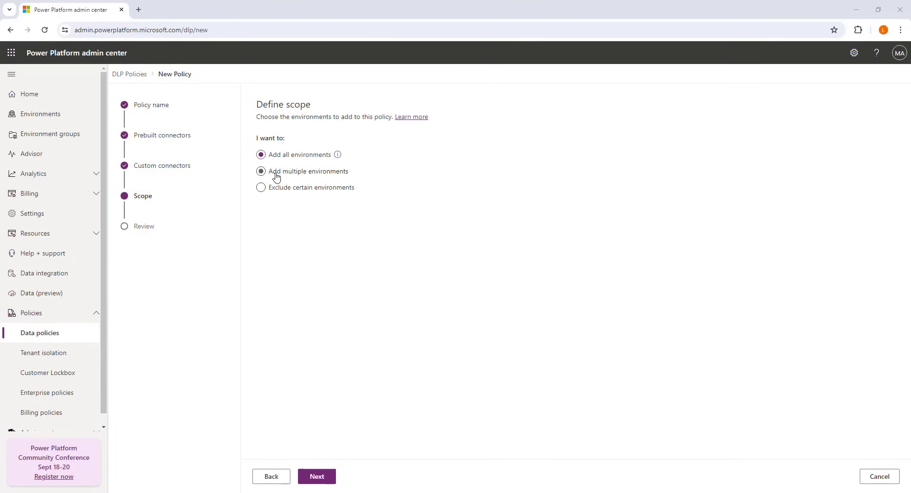
Scope the policy to multiple environments, add Contoso (default), and advance to Review.
click(333, 174)
click(323, 480)
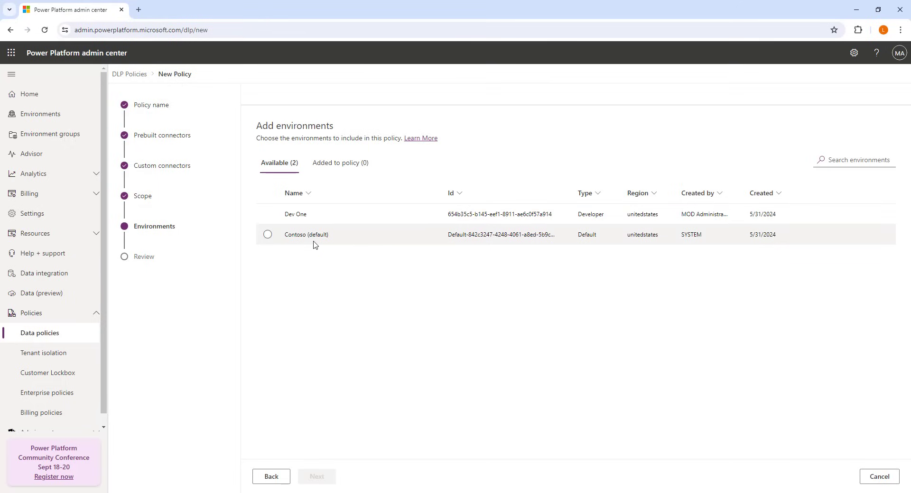
click(267, 234)
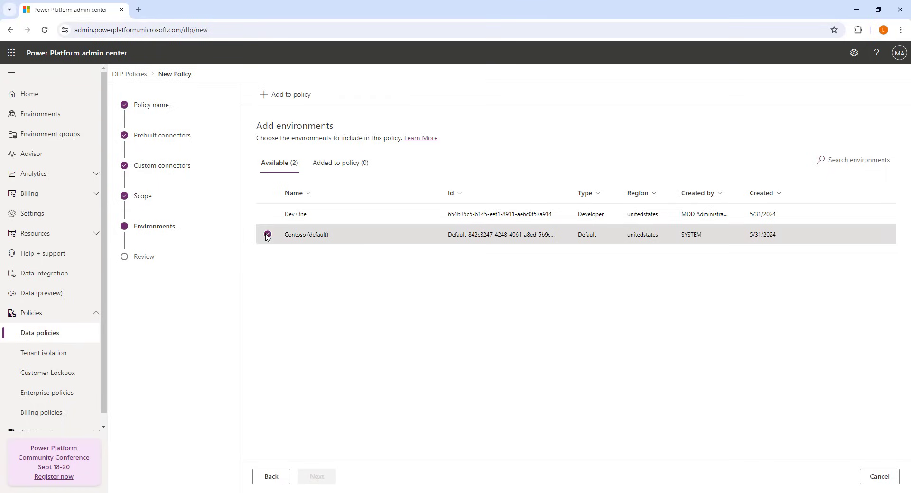
click(290, 95)
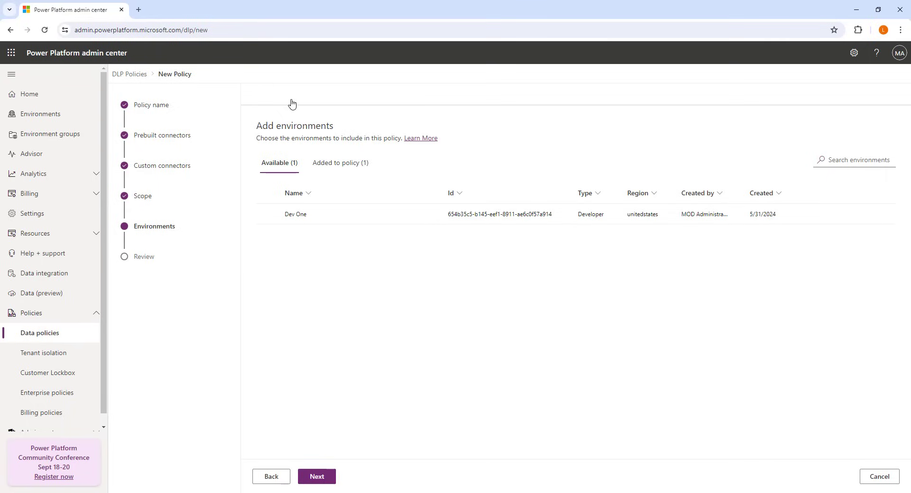
click(324, 166)
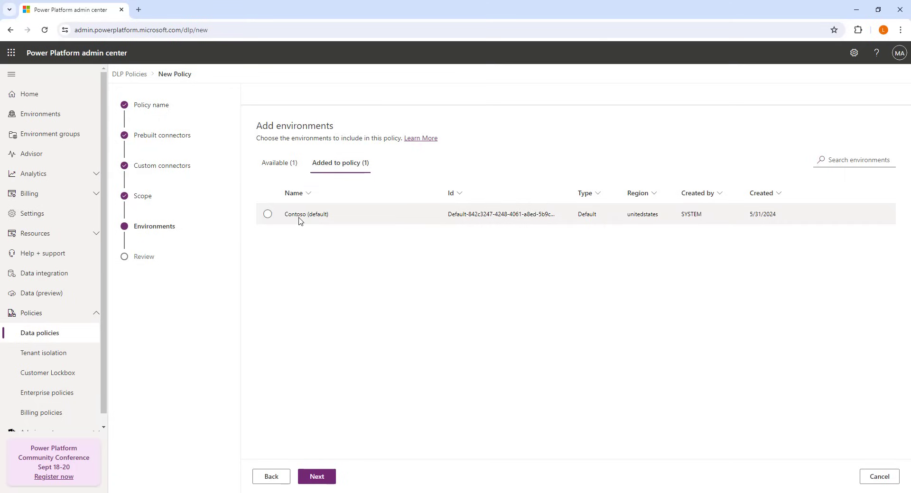
click(318, 478)
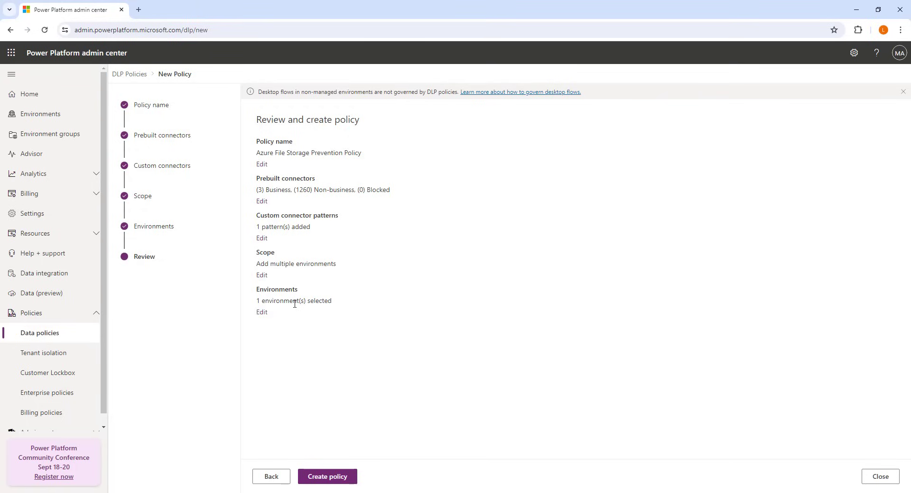
click(326, 483)
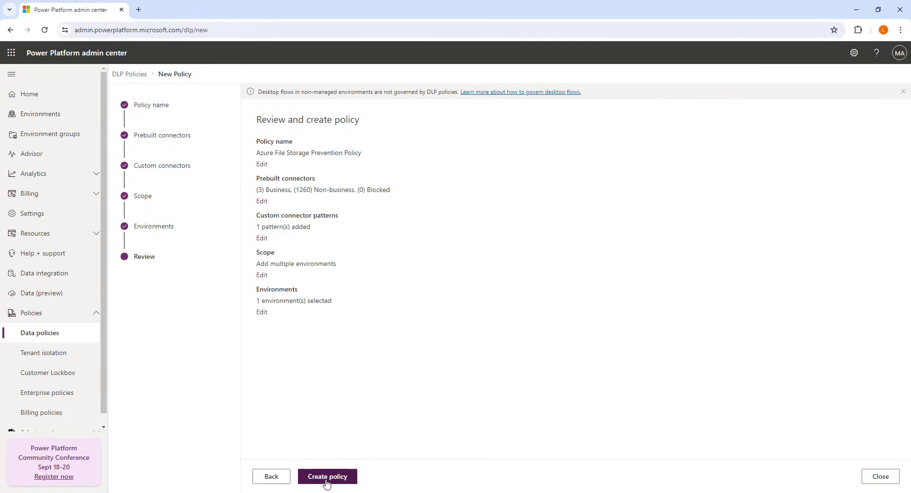